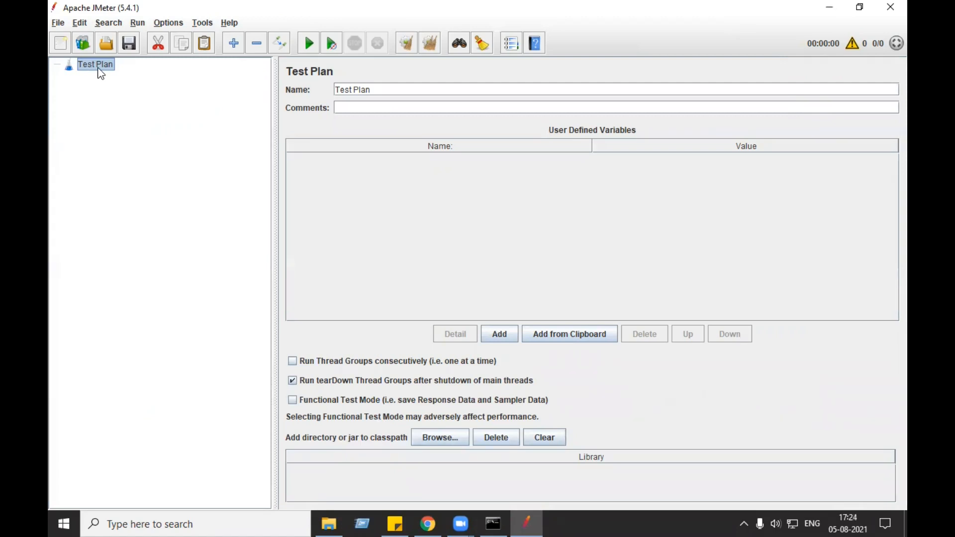
Step: Add a Thread Group to the Test Plan
{"action": "right_click", "coordinate": [101, 74]}
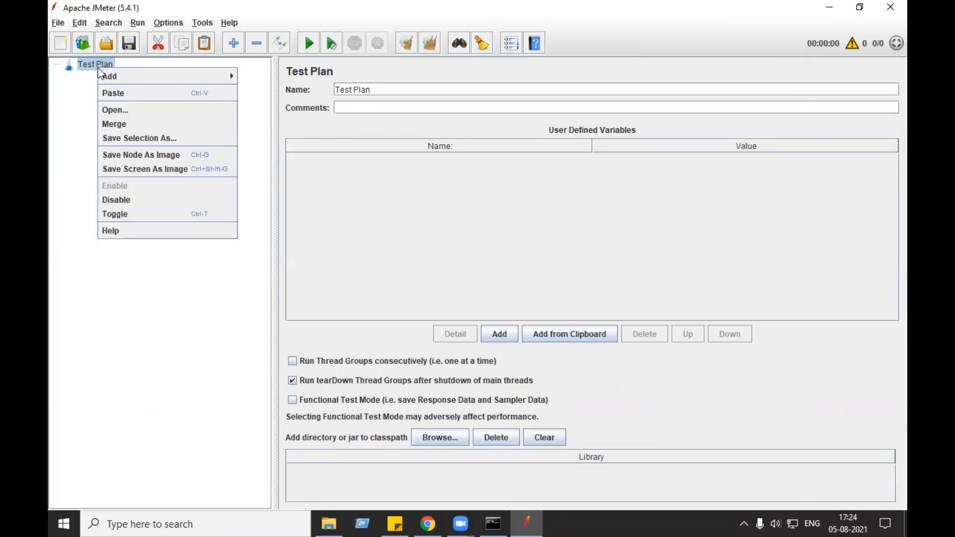
{"action": "mouse_move", "coordinate": [103, 76]}
{"action": "mouse_move", "coordinate": [277, 78]}
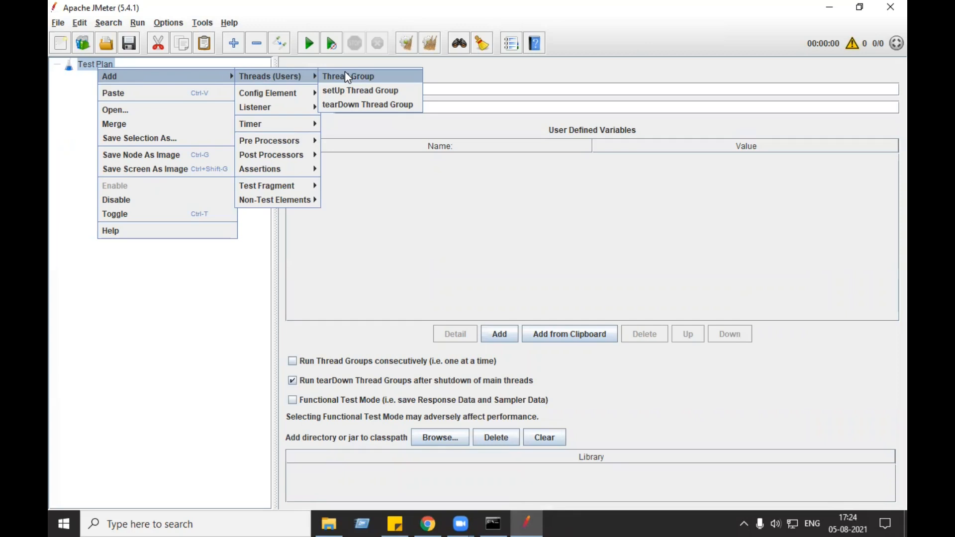
{"action": "left_click", "coordinate": [348, 77]}
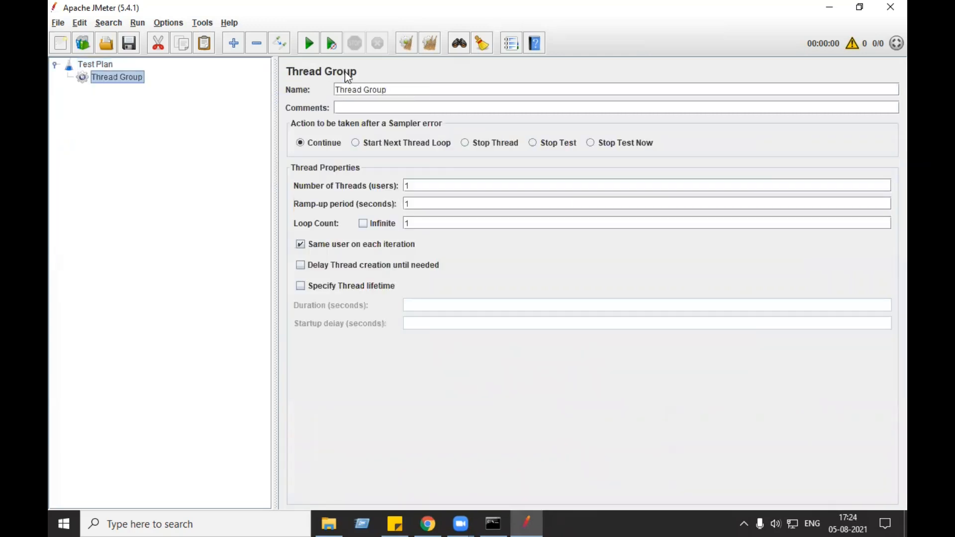
{"action": "left_click", "coordinate": [418, 185]}
Step: Add an HTTP Request sampler to the Thread Group
{"action": "right_click", "coordinate": [132, 80]}
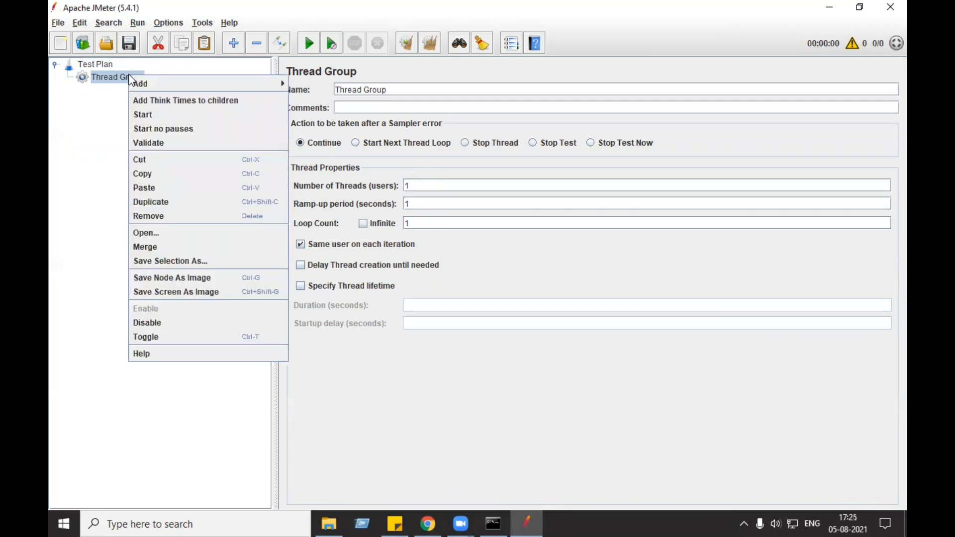
{"action": "mouse_move", "coordinate": [139, 88]}
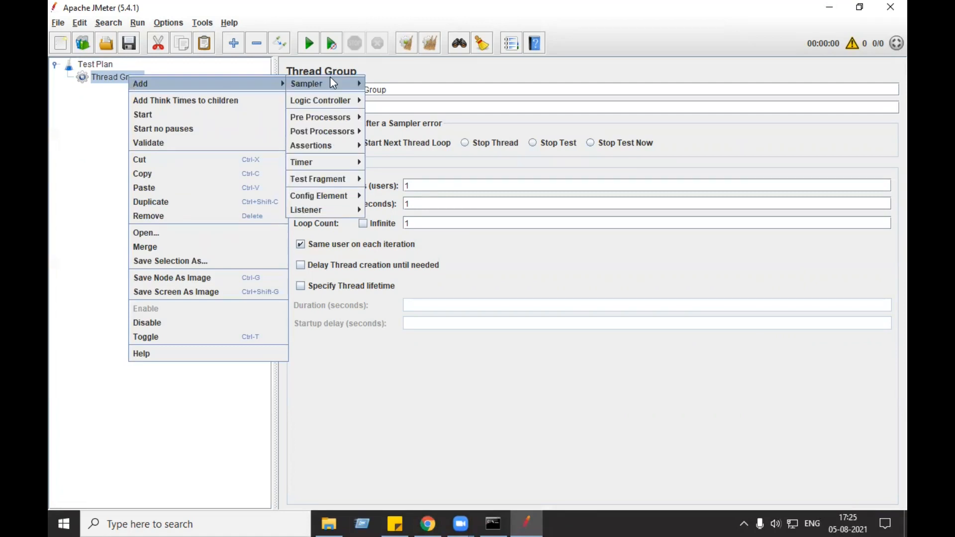
{"action": "mouse_move", "coordinate": [331, 83]}
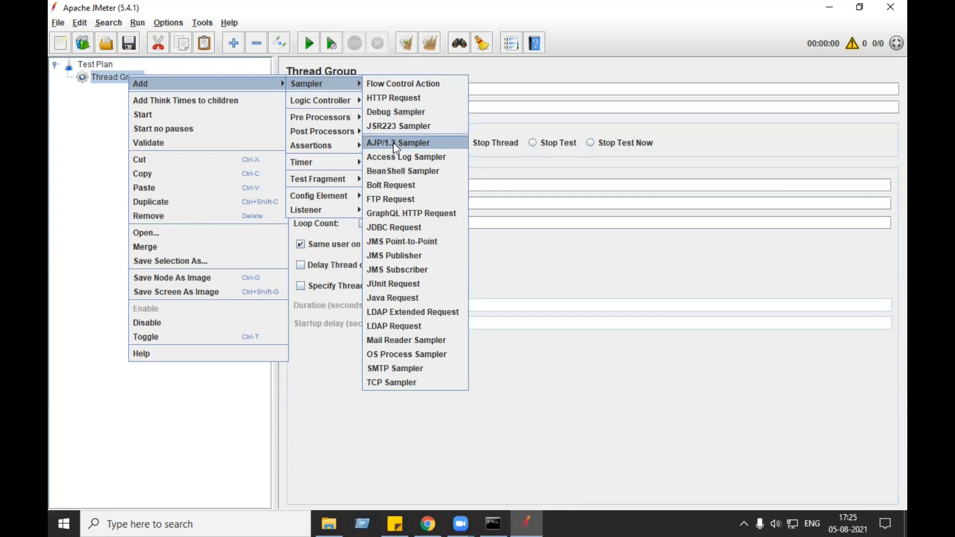
{"action": "left_click", "coordinate": [401, 98]}
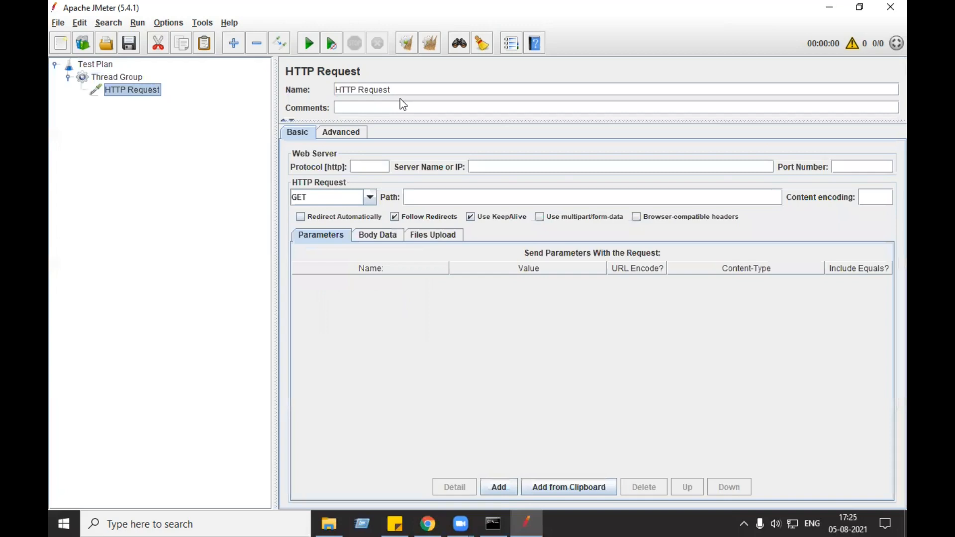
Step: Set the HTTP request's server name to google.com and its protocol to http
{"action": "left_click", "coordinate": [491, 168]}
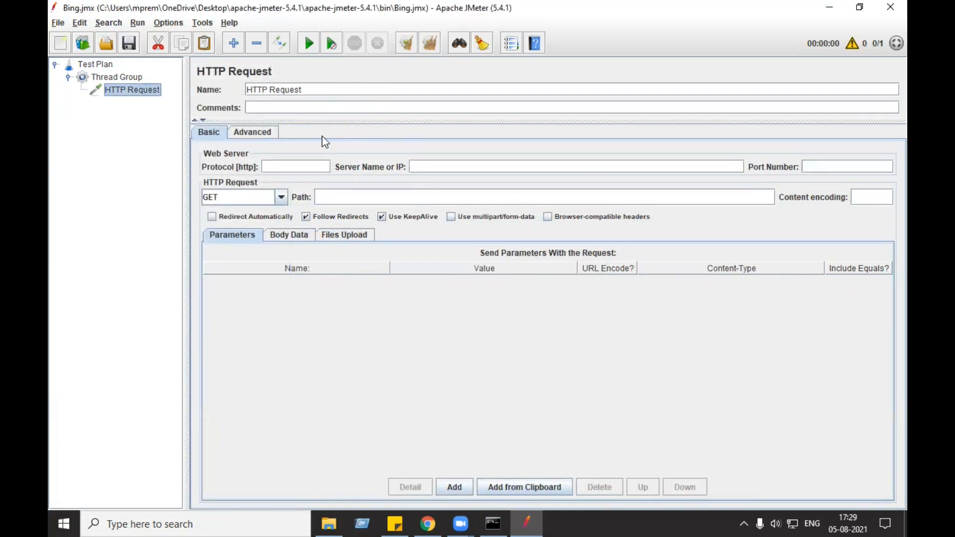
{"action": "left_click", "coordinate": [421, 169]}
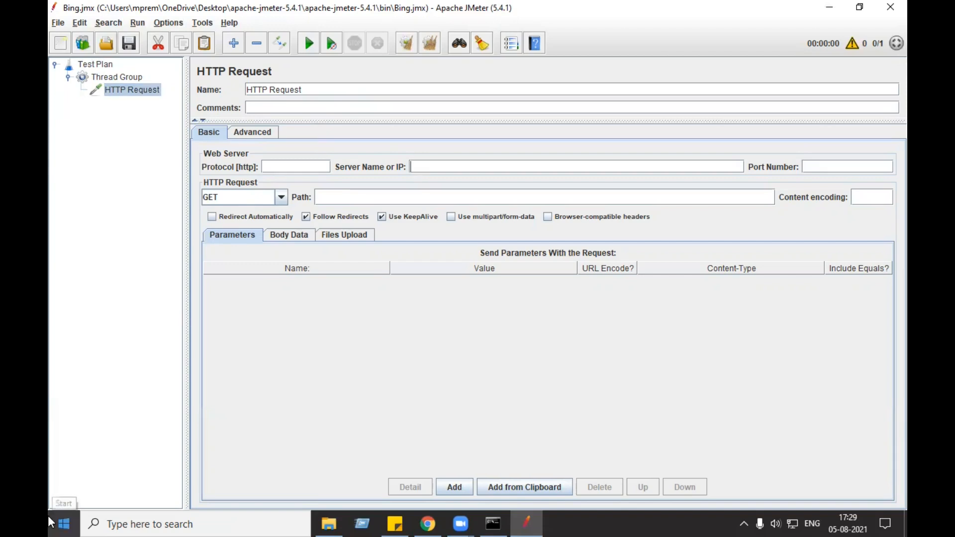
{"action": "type", "text": "google.com"}
{"action": "left_click", "coordinate": [299, 165]}
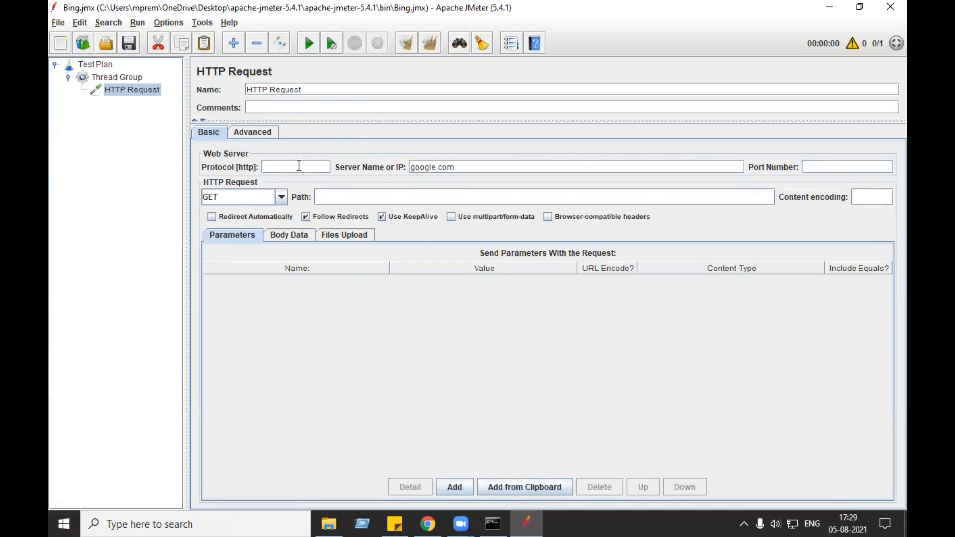
{"action": "type", "text": "http"}
Step: Rename the HTTP request as "Google Request" and run the test plan
{"action": "double_click", "coordinate": [322, 89]}
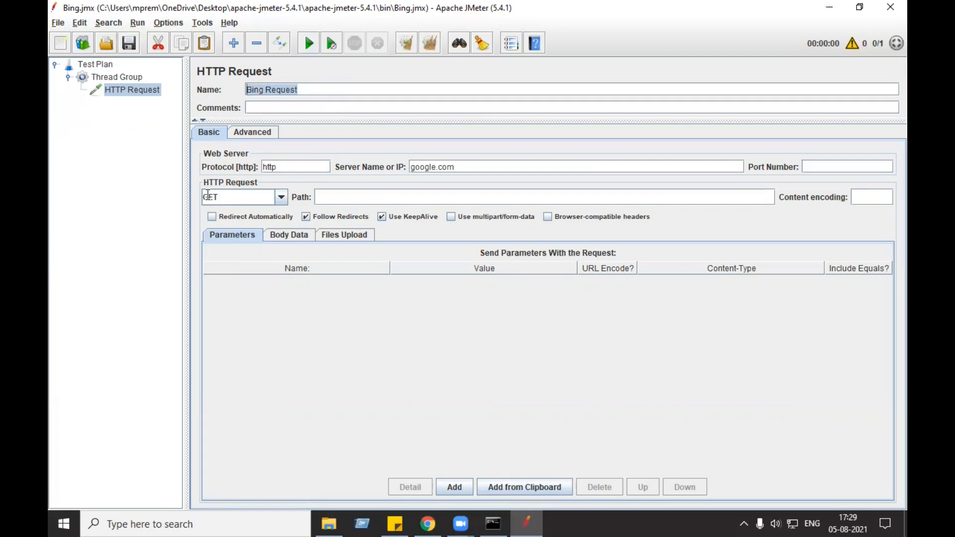
{"action": "type", "text": "G"}
{"action": "key", "text": "BackSpace"}
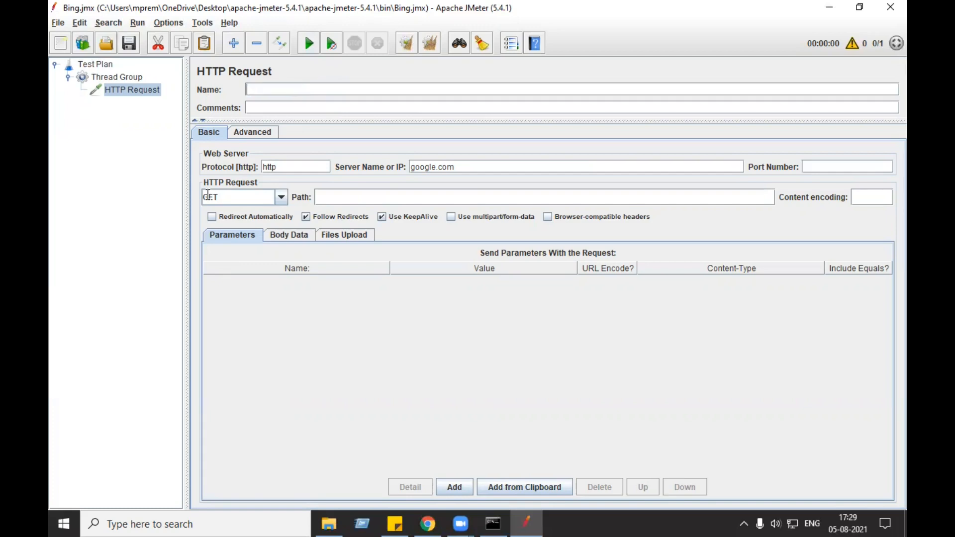
{"action": "type", "text": "Google Request"}
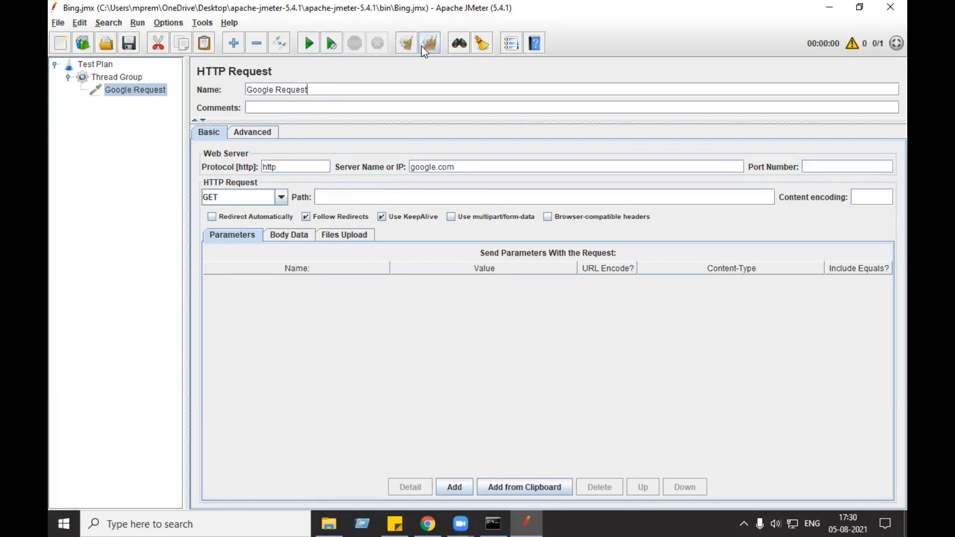
{"action": "left_click", "coordinate": [304, 50]}
Step: Add a View Results Tree listener to the Thread Group
{"action": "left_click", "coordinate": [115, 77]}
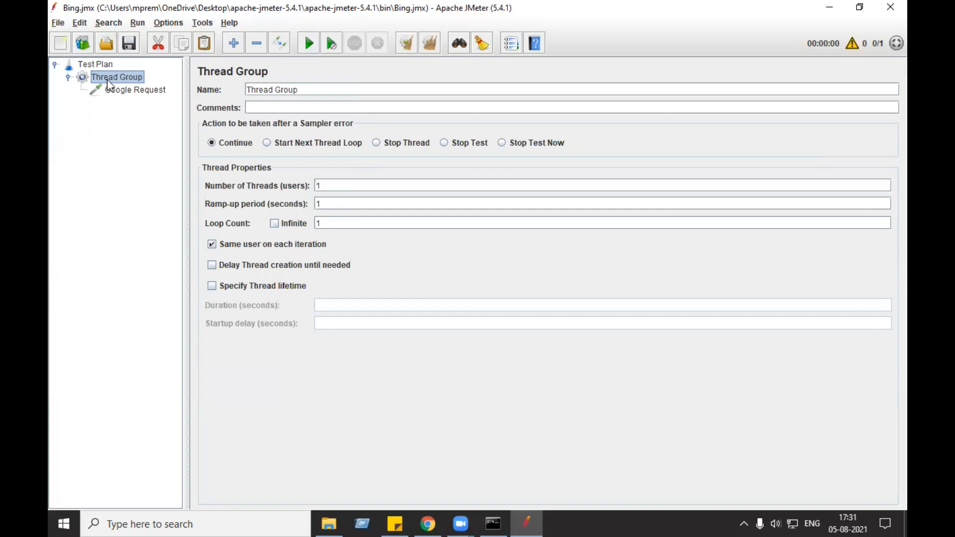
{"action": "right_click", "coordinate": [110, 79]}
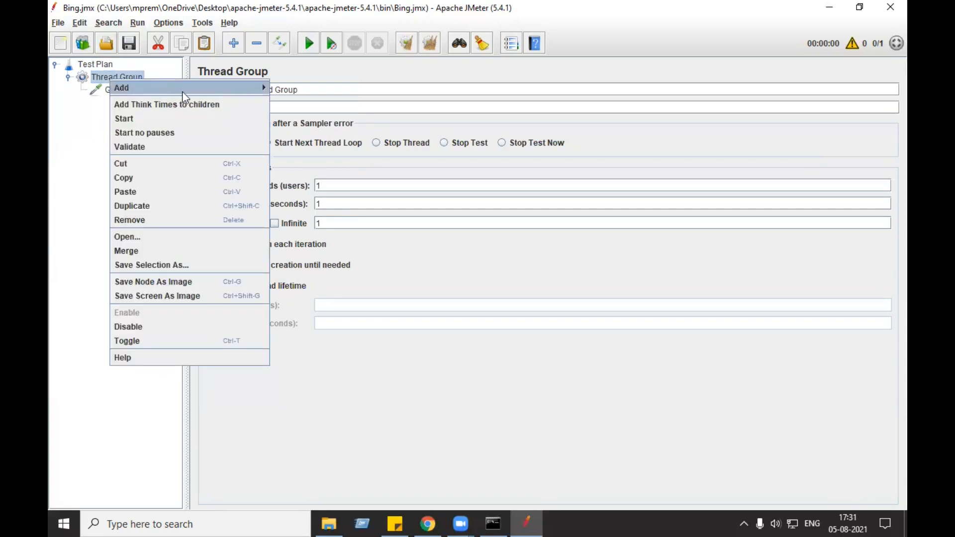
{"action": "mouse_move", "coordinate": [161, 88]}
{"action": "mouse_move", "coordinate": [327, 87]}
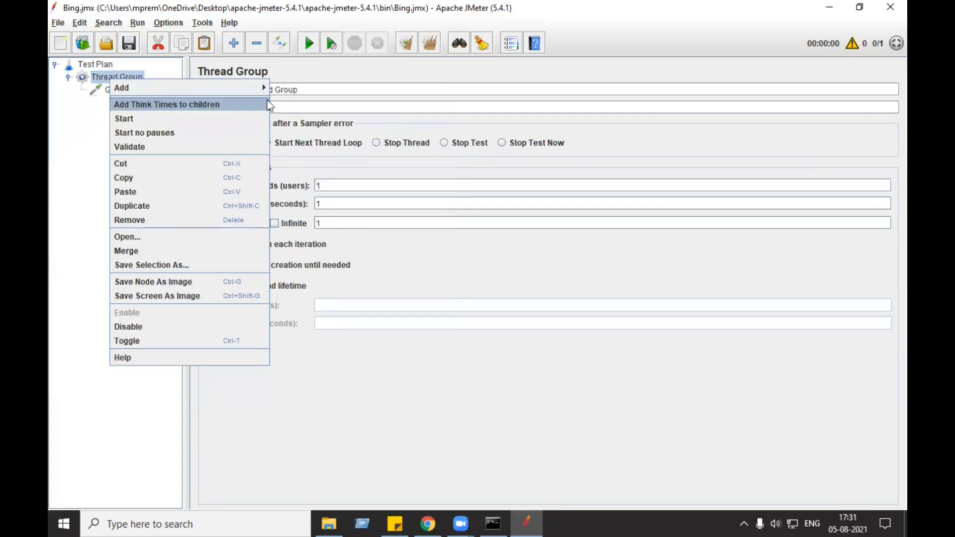
{"action": "mouse_move", "coordinate": [314, 213]}
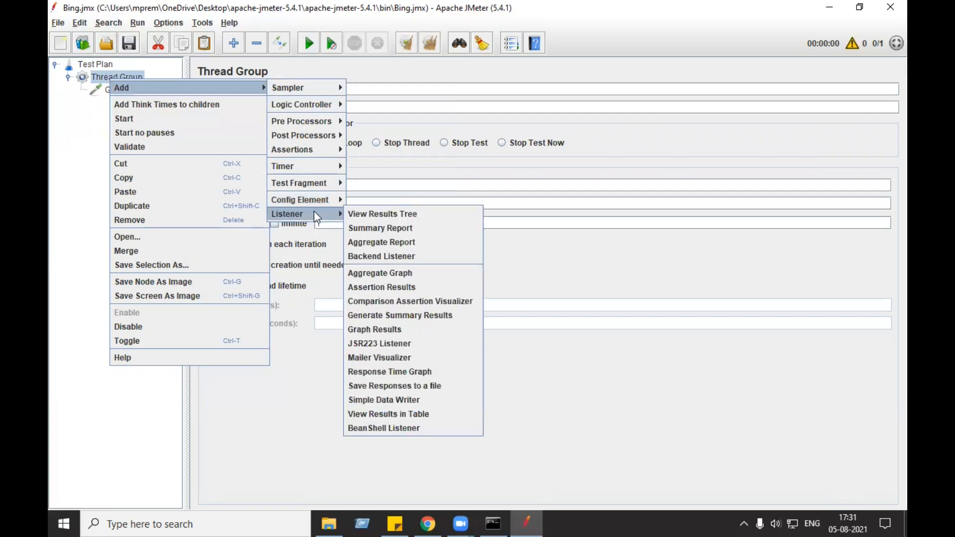
{"action": "left_click", "coordinate": [386, 218]}
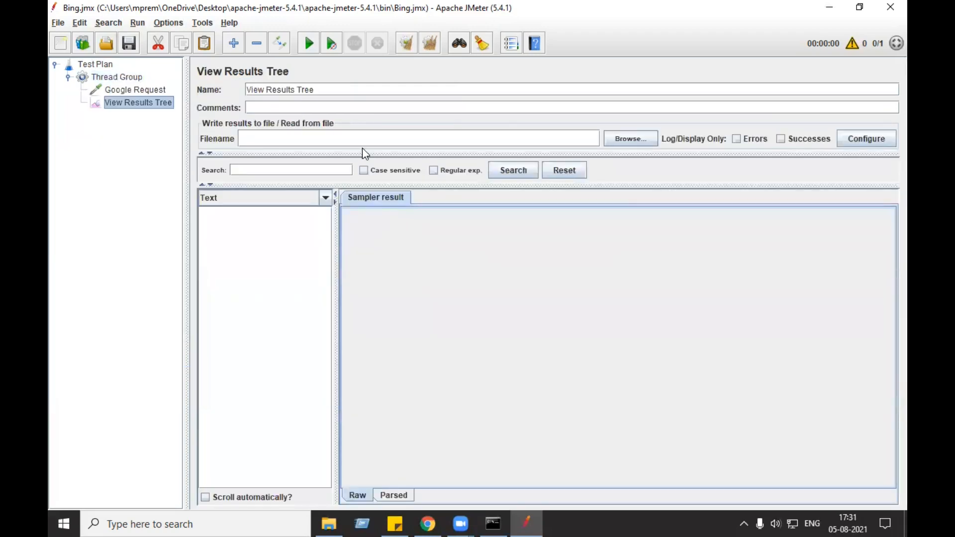
Step: Run the test plan and inspect the load time in the Google Request's sampler result
{"action": "left_click", "coordinate": [309, 47]}
{"action": "left_click", "coordinate": [254, 219]}
{"action": "left_click_drag", "start_coordinate": [368, 240], "coordinate": [398, 240]}
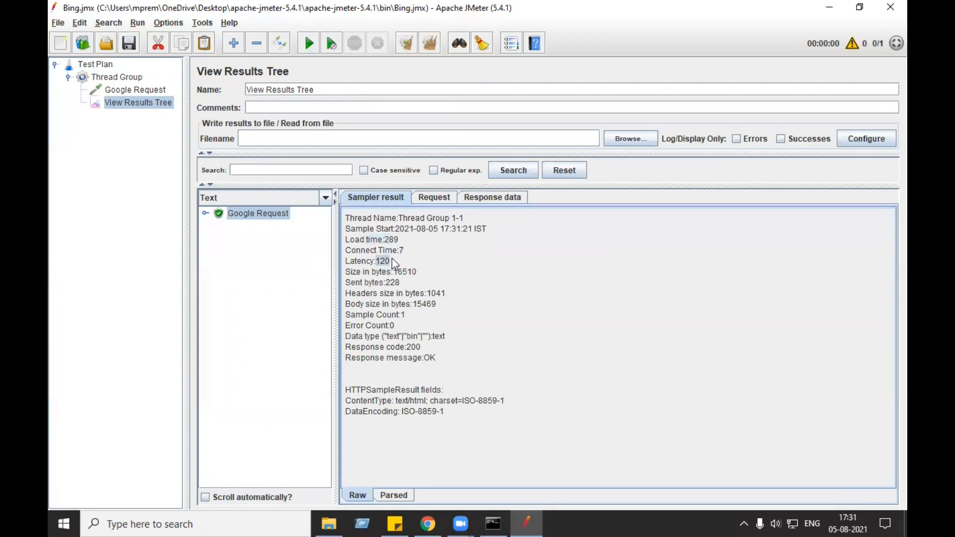
Step: Examine the request bodies of the Google Request and its two sub-requests, and recheck the parent's load time in the sampler result
{"action": "left_click", "coordinate": [432, 199]}
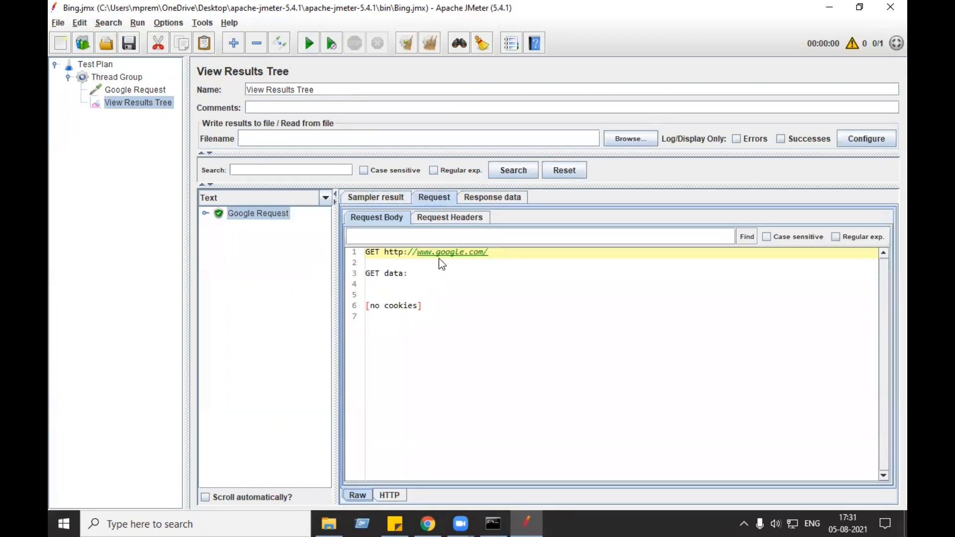
{"action": "left_click", "coordinate": [206, 213]}
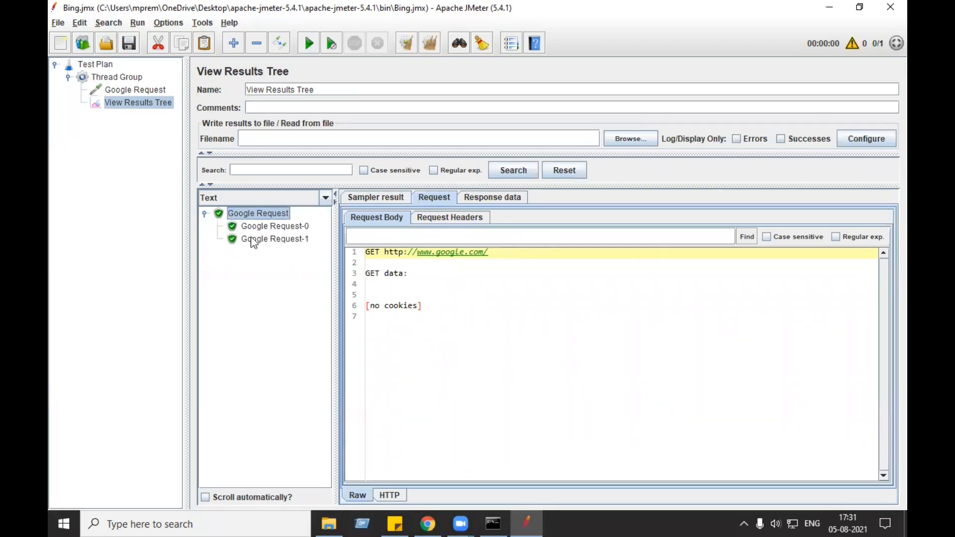
{"action": "left_click", "coordinate": [292, 227]}
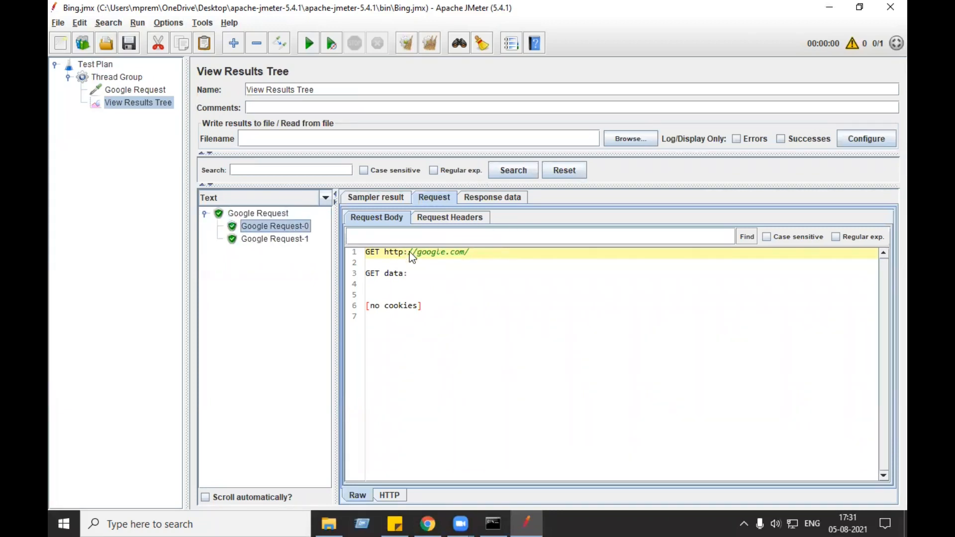
{"action": "left_click", "coordinate": [283, 239]}
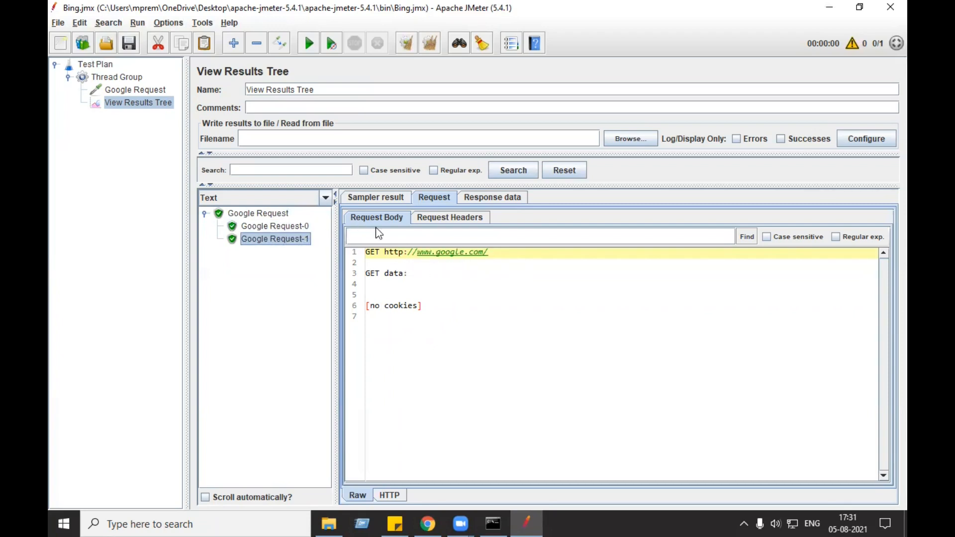
{"action": "left_click", "coordinate": [258, 213]}
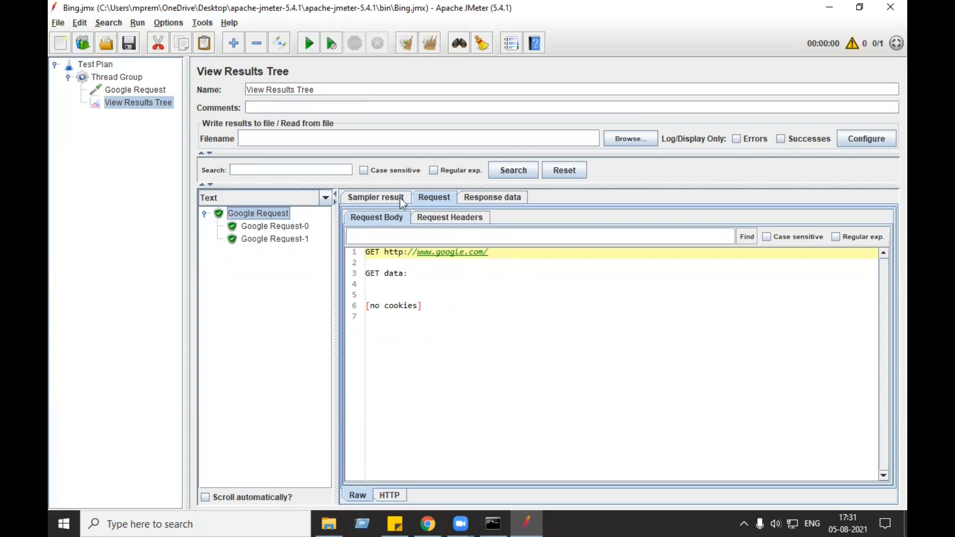
{"action": "left_click", "coordinate": [377, 199]}
{"action": "double_click", "coordinate": [388, 240]}
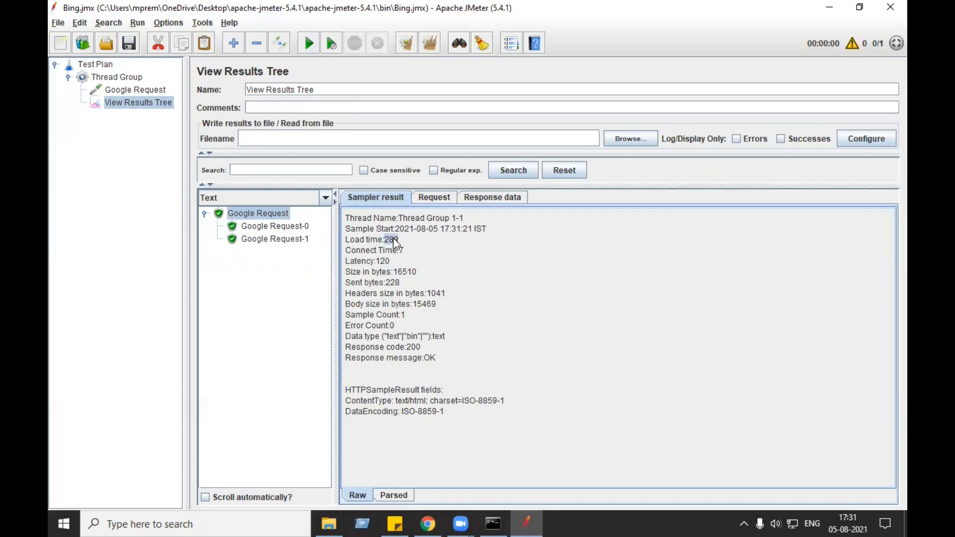
Step: Look through the response body returned for the Google Request
{"action": "left_click", "coordinate": [499, 198]}
{"action": "scroll", "coordinate": [513, 345], "scroll_direction": "down", "scroll_amount": 10}
{"action": "scroll", "coordinate": [513, 348], "scroll_direction": "up", "scroll_amount": 10}
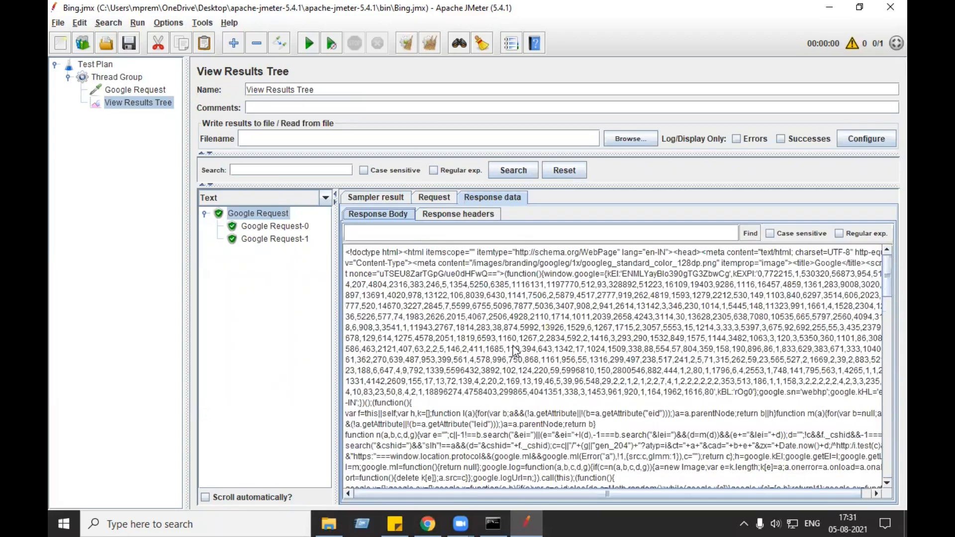
Step: Render the Google Request's response body as HTML, and switch the rendering to HTML (download resources)
{"action": "left_click", "coordinate": [261, 197]}
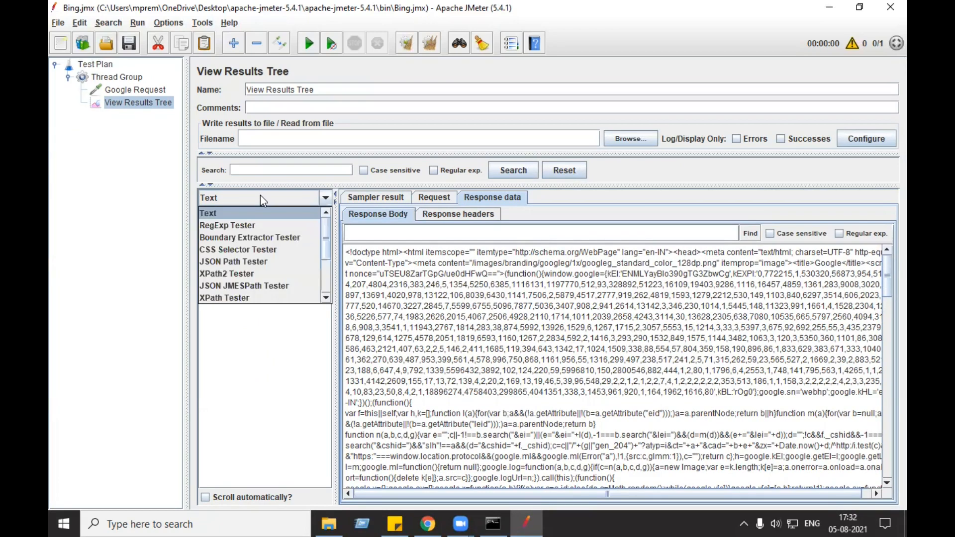
{"action": "scroll", "coordinate": [252, 241], "scroll_direction": "down", "scroll_amount": 1}
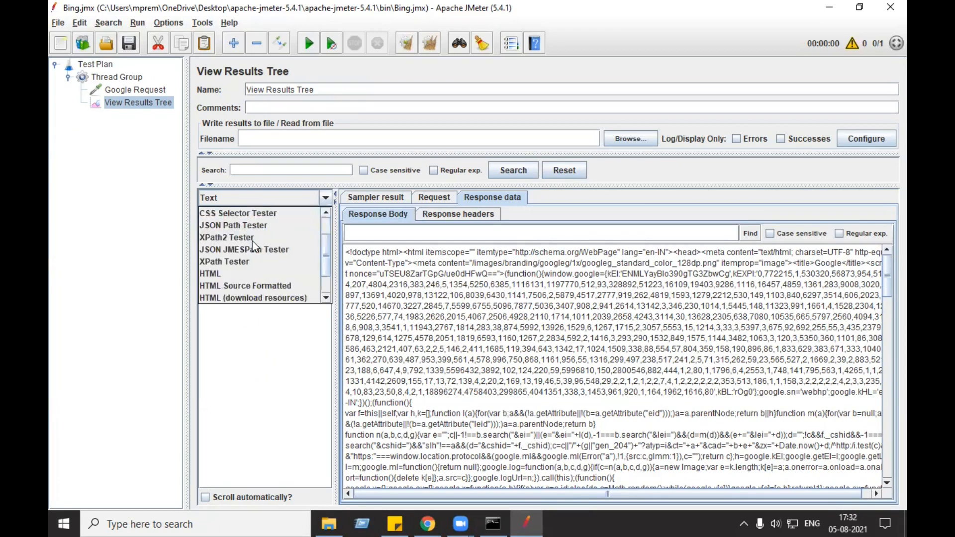
{"action": "left_click", "coordinate": [238, 273]}
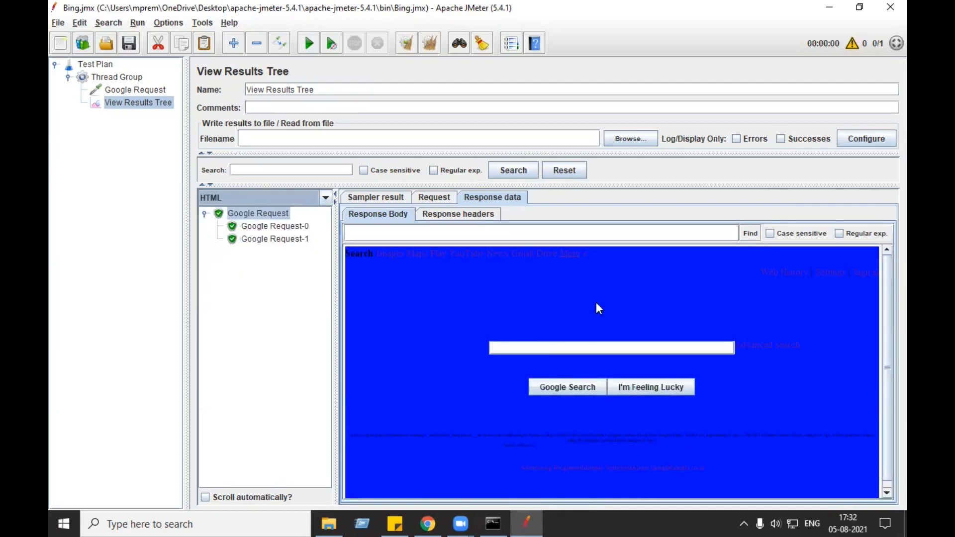
{"action": "left_click", "coordinate": [275, 198]}
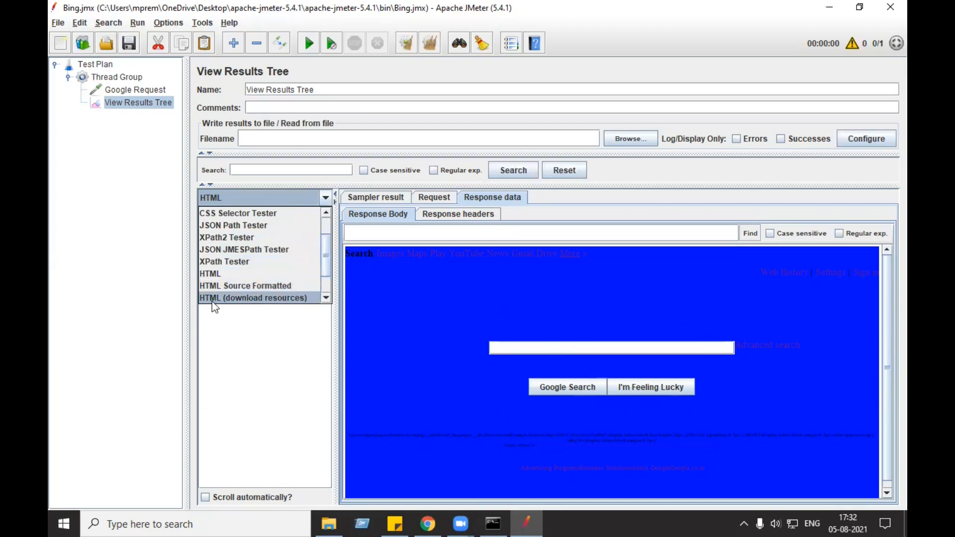
{"action": "left_click", "coordinate": [243, 299]}
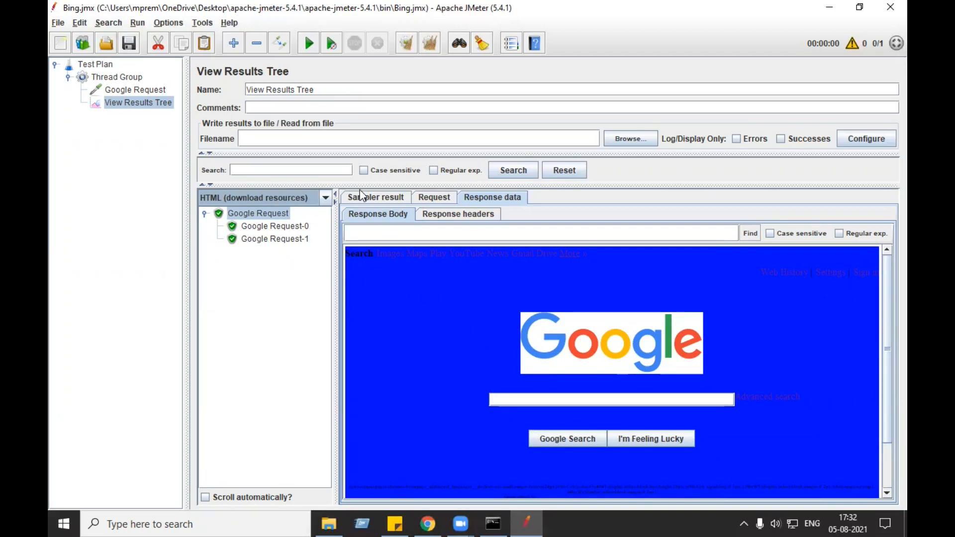
Step: Switch to a new Notepad document and write "How to add Thread Group - ()"
{"action": "left_click", "coordinate": [254, 522]}
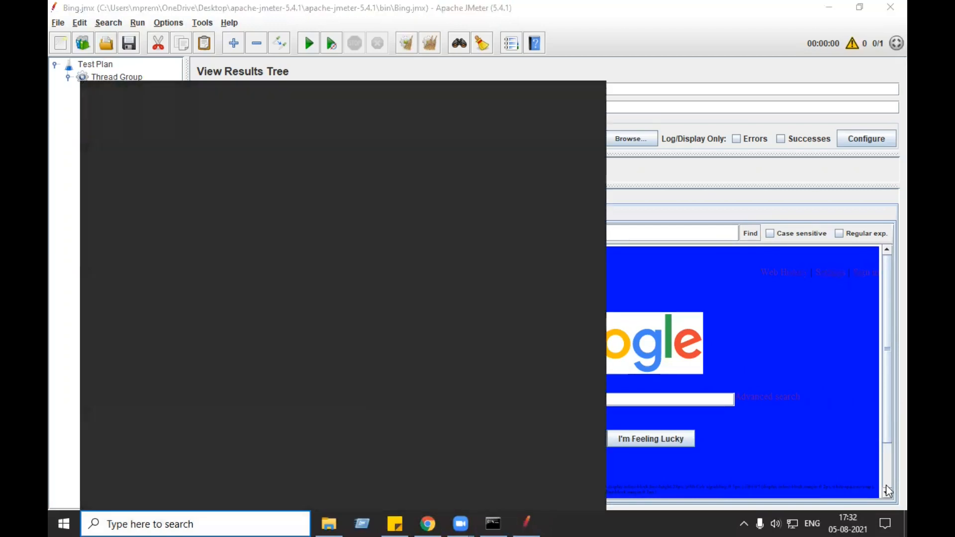
{"action": "type", "text": "note"}
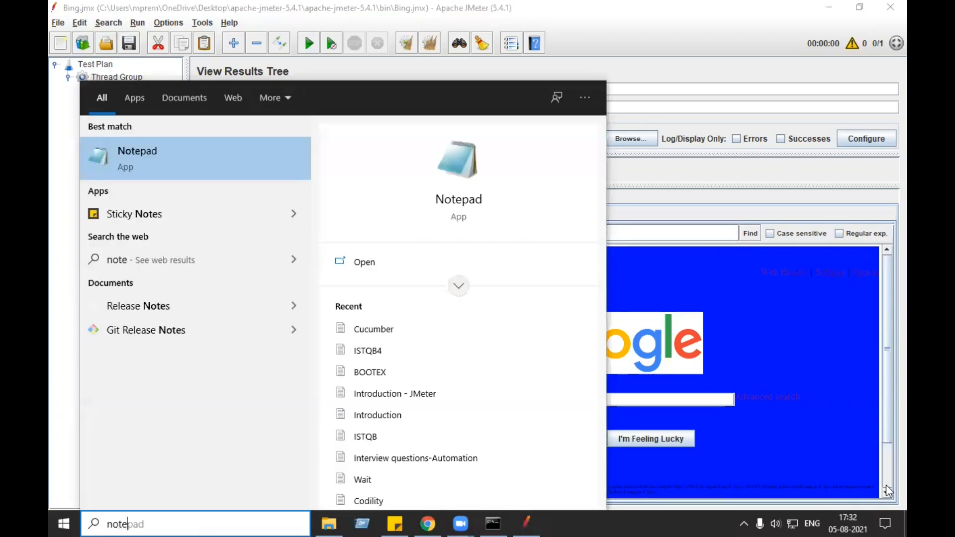
{"action": "key", "text": "Return"}
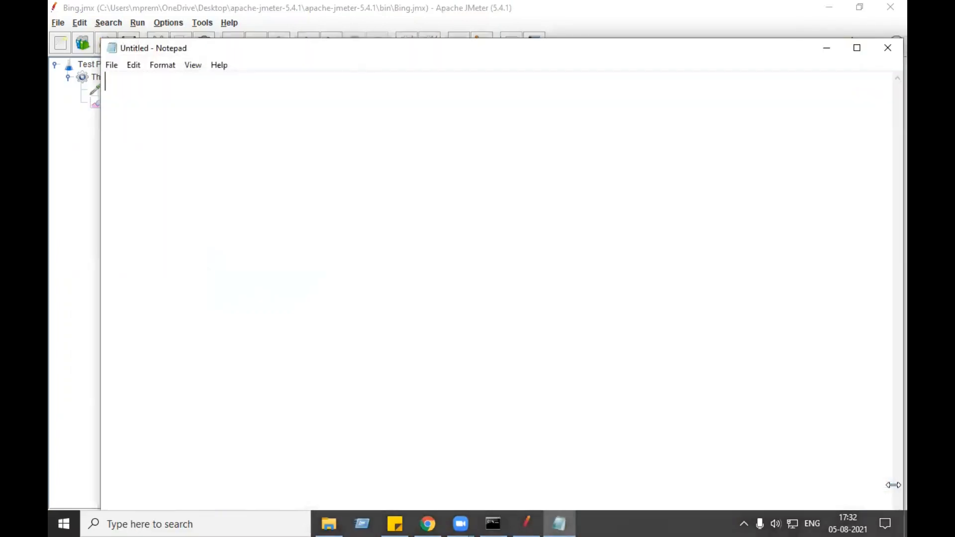
{"action": "type", "text": "How to a"}
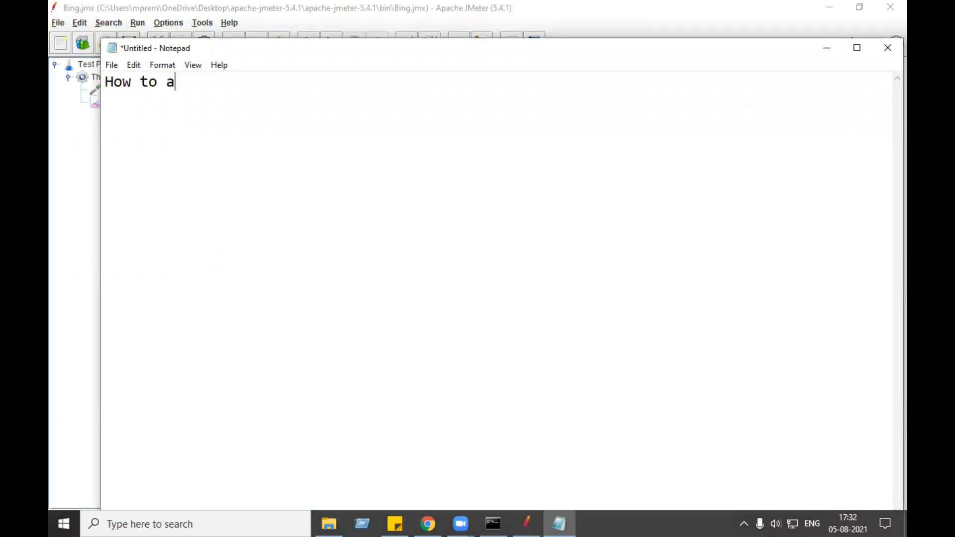
{"action": "type", "text": "dd Thread Group - ()"}
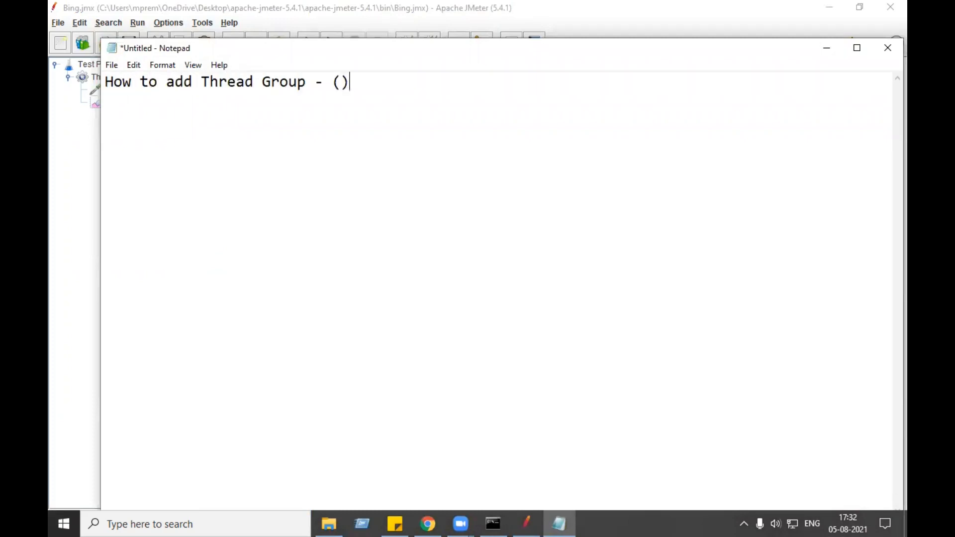
Step: Fill the parentheses with "With help of Thread Group we decide number of User" and number the line as item 1
{"action": "key", "text": "Left"}
{"action": "type", "text": "WHich"}
{"action": "key", "text": "BackSpace"}
{"action": "key", "text": "BackSpace"}
{"action": "key", "text": "BackSpace"}
{"action": "key", "text": "BackSpace"}
{"action": "key", "text": "BackSpace"}
{"action": "type", "text": "ith help of Thread Gr"}
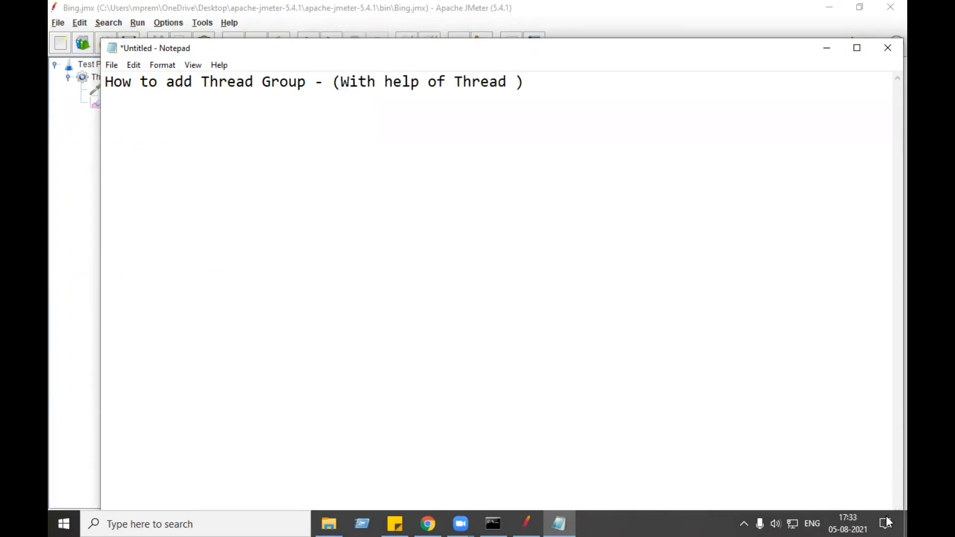
{"action": "type", "text": "oup we decide number of "}
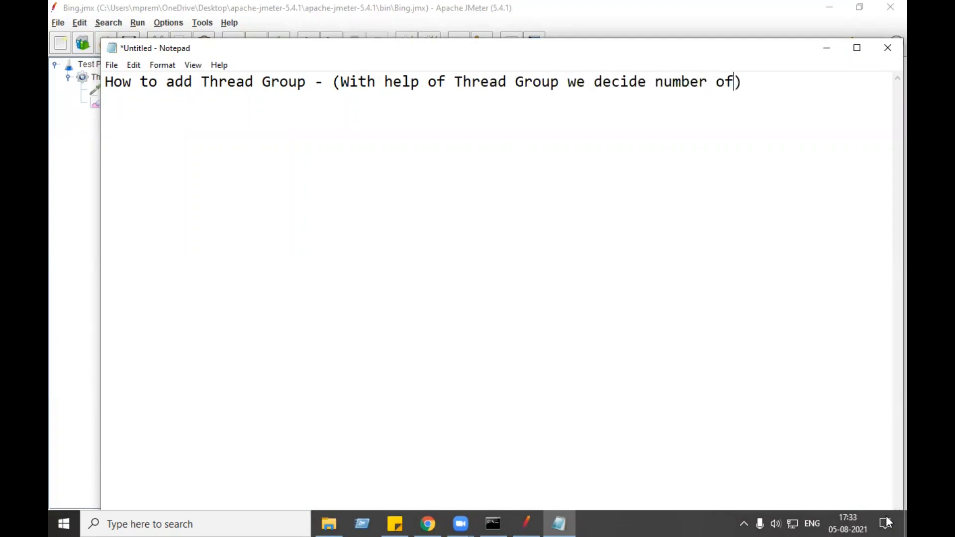
{"action": "type", "text": "User"}
{"action": "key", "text": "Right"}
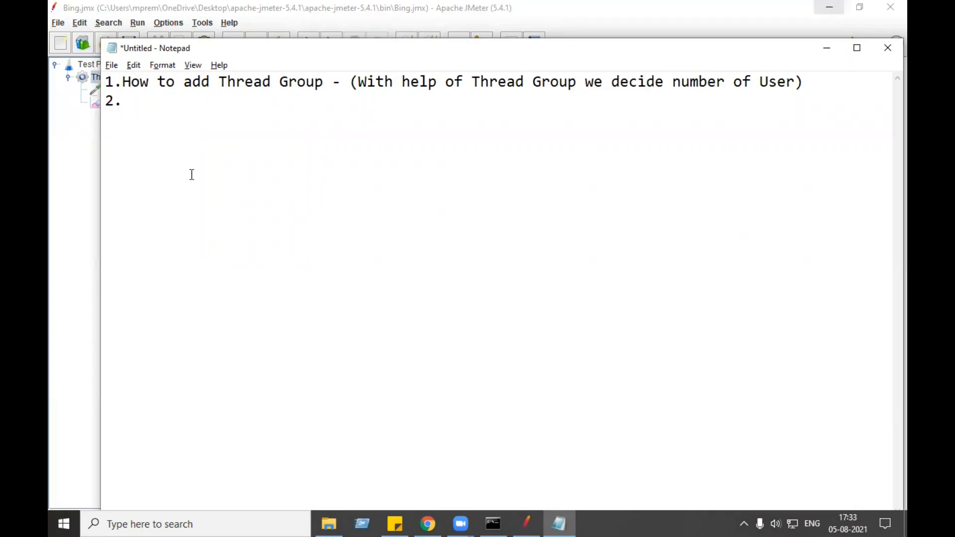
Step: Write item 2 as "How to add Sampler" with an indented "HTTP Request" line beneath it
{"action": "type", "text": "How t"}
{"action": "type", "text": "o add Sampler"}
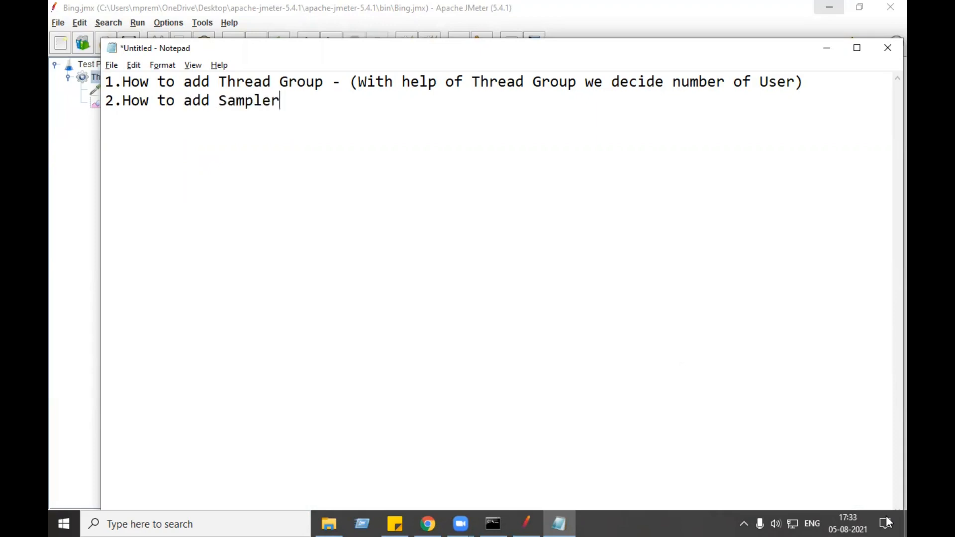
{"action": "key", "text": "Return"}
{"action": "key", "text": "Tab"}
{"action": "type", "text": "HTTP Request"}
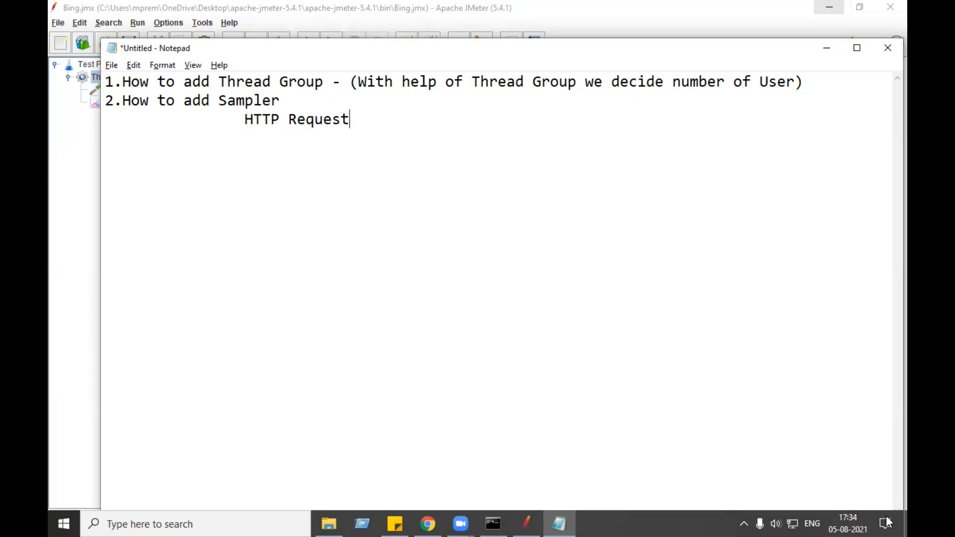
Step: Add the line "3.How to add Listner" to the notes, followed by a pair of parentheses
{"action": "key", "text": "Return"}
{"action": "type", "text": "3.How to add Listner"}
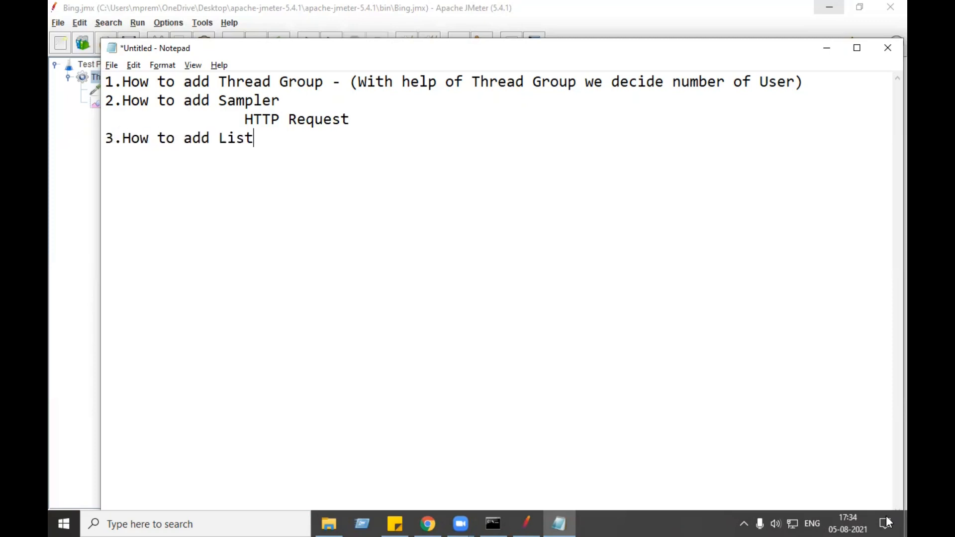
{"action": "key", "text": "Return"}
{"action": "key", "text": "Tab"}
{"action": "key", "text": "Tab"}
{"action": "key", "text": "BackSpace"}
{"action": "key", "text": "BackSpace"}
{"action": "key", "text": "BackSpace"}
{"action": "type", "text": "()"}
{"action": "key", "text": "Left"}
Step: Write "We can see all the details of response" inside the parentheses of the Listner line
{"action": "type", "text": "We can see "}
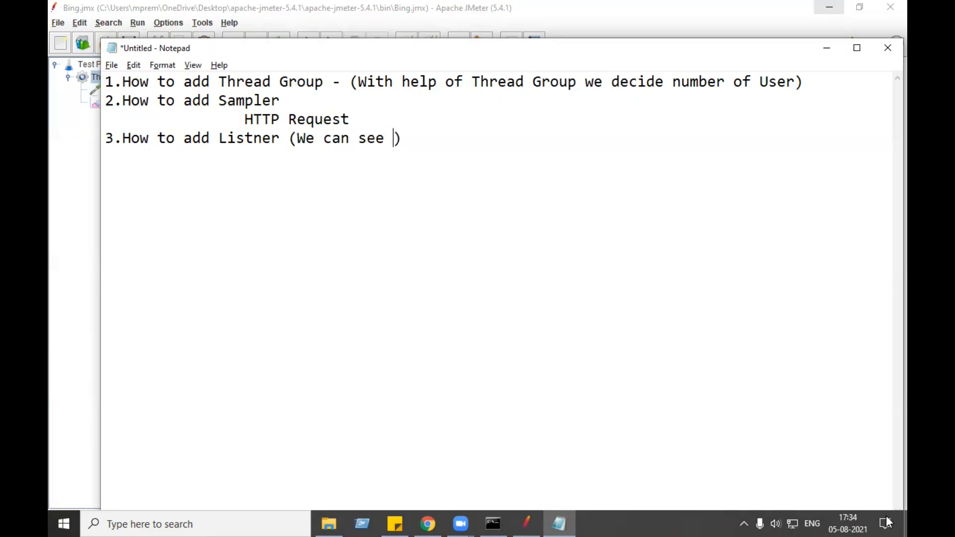
{"action": "type", "text": "all "}
{"action": "type", "text": "de"}
{"action": "key", "text": "BackSpace"}
{"action": "key", "text": "BackSpace"}
{"action": "type", "text": "the deta"}
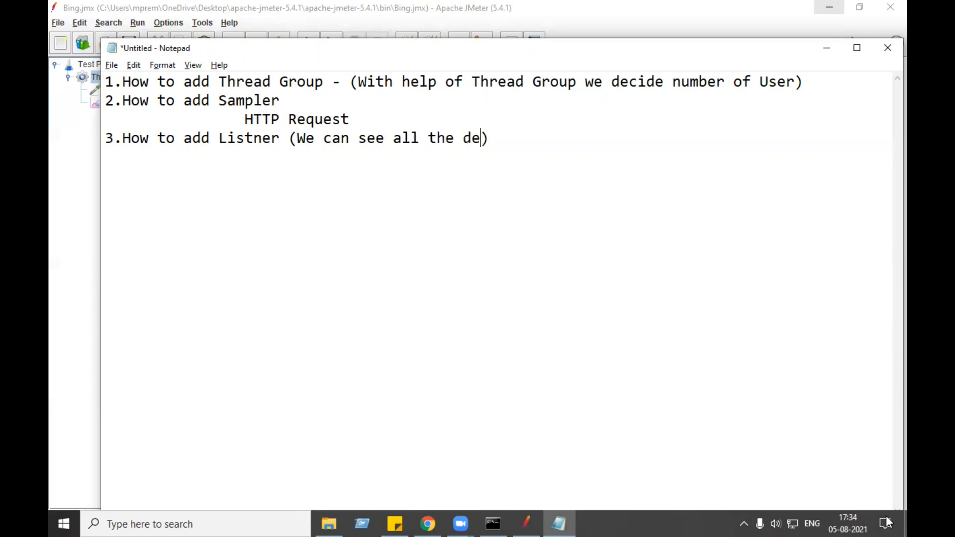
{"action": "type", "text": "ill"}
{"action": "key", "text": "BackSpace"}
{"action": "type", "text": "s of r"}
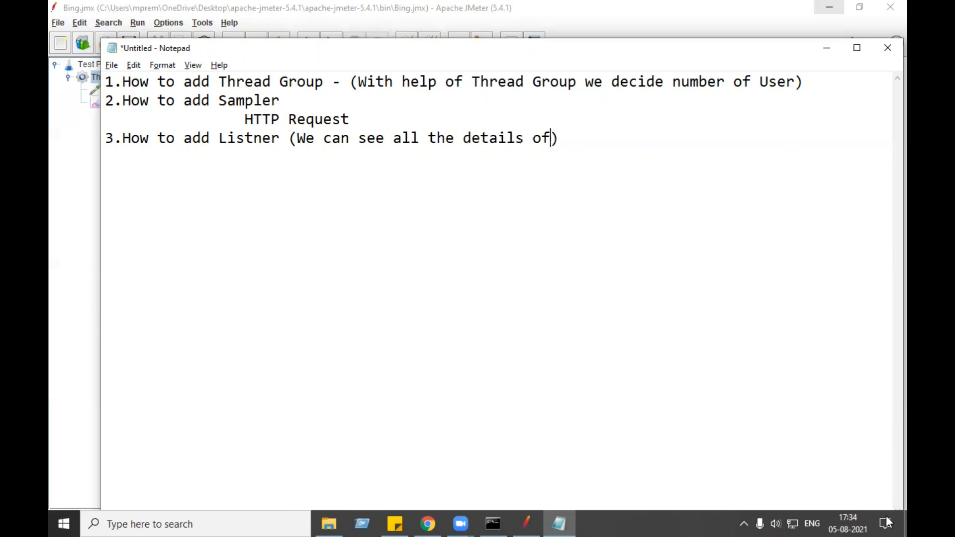
{"action": "type", "text": "esponse"}
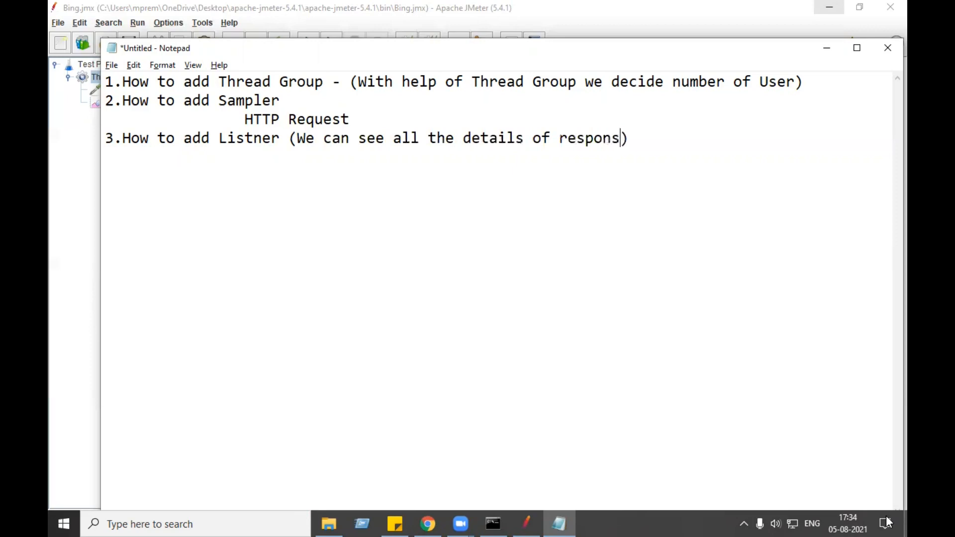
Step: Extend the Listner remark inside the parentheses with "Here Only like response time"
{"action": "type", "text": " Here Ony"}
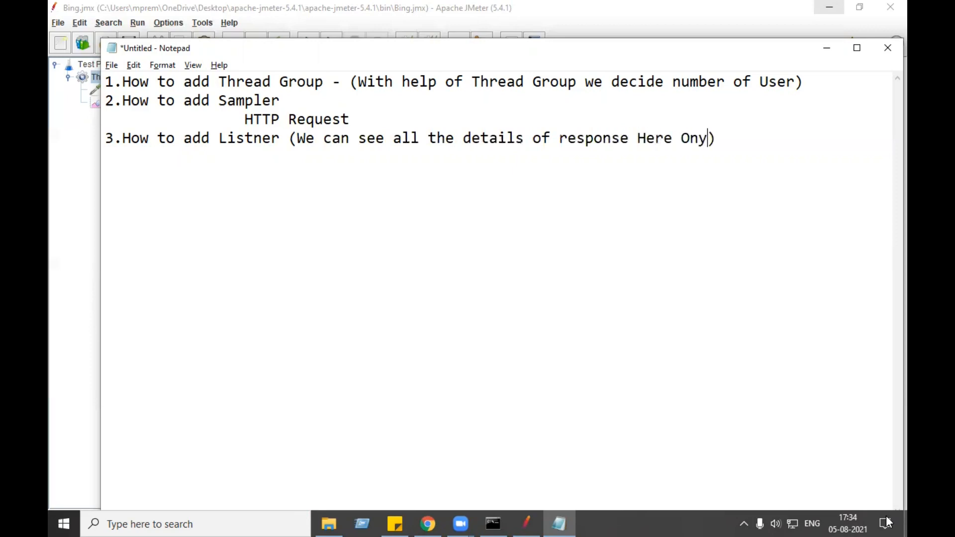
{"action": "key", "text": "Left"}
{"action": "key", "text": "Left"}
{"action": "type", "text": "l"}
{"action": "key", "text": "Right"}
{"action": "key", "text": "Right"}
{"action": "type", "text": "like re"}
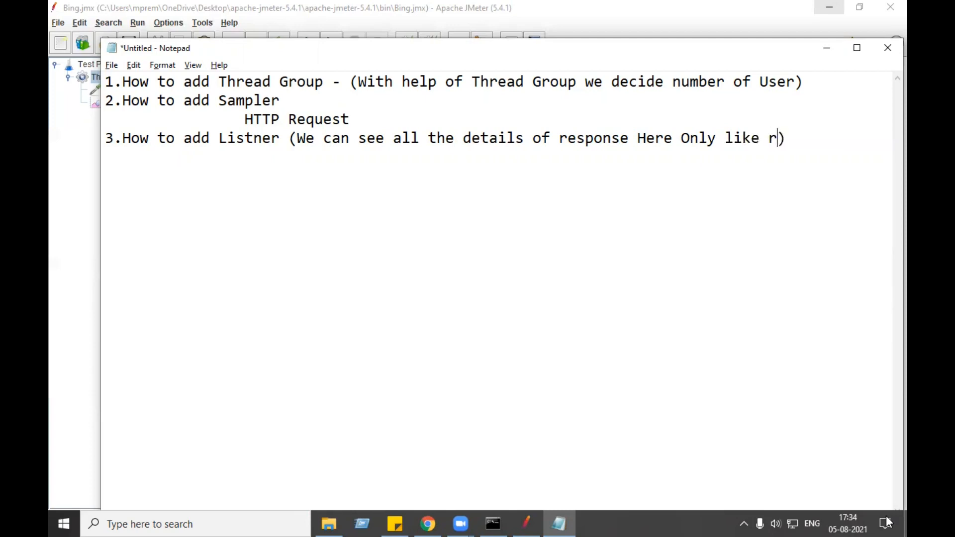
{"action": "type", "text": "sponse time"}
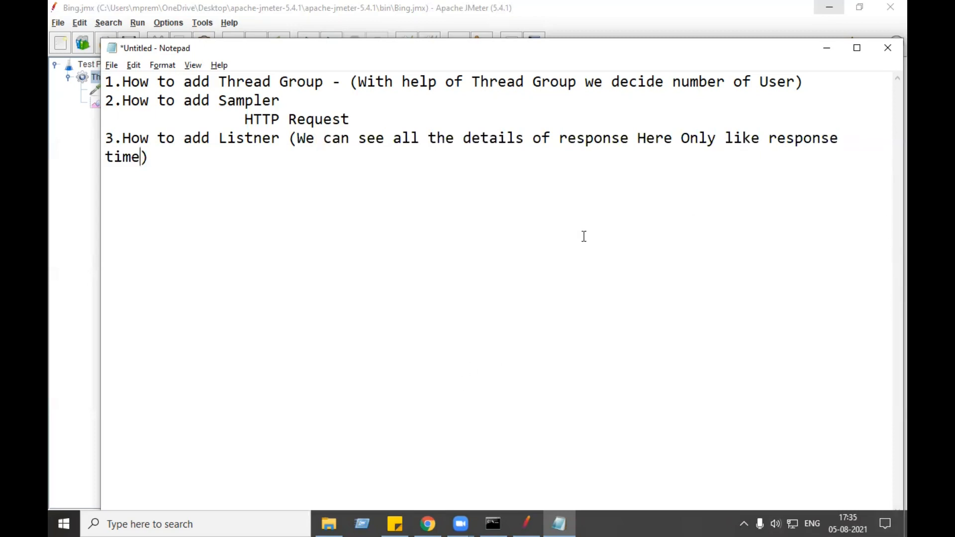
Step: Return to JMeter and set the Thread Group's number of threads (users) to 5
{"action": "left_click", "coordinate": [827, 47]}
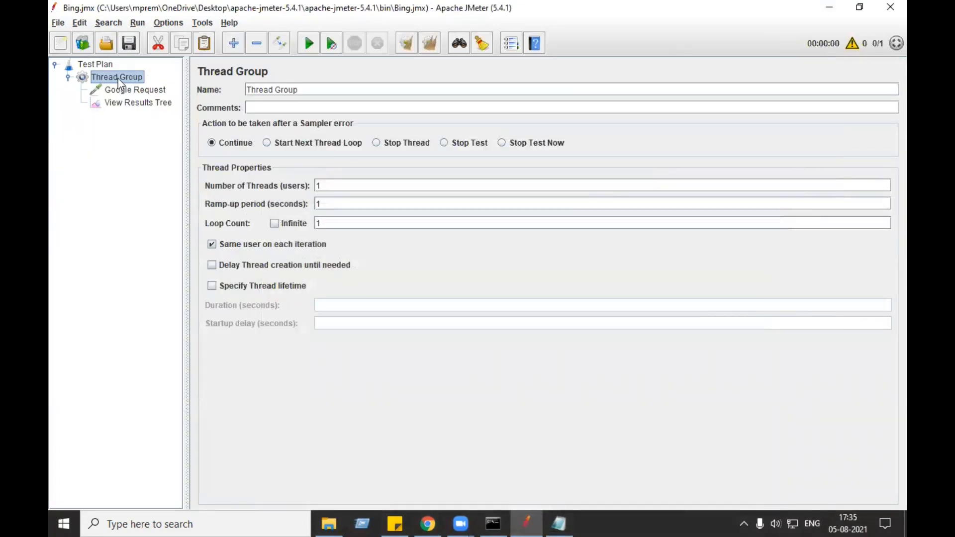
{"action": "left_click", "coordinate": [325, 185]}
{"action": "left_click_drag", "start_coordinate": [317, 185], "coordinate": [341, 189]}
{"action": "type", "text": "5"}
Step: Clear the old results from the View Results Tree and run the test plan again
{"action": "left_click", "coordinate": [135, 103]}
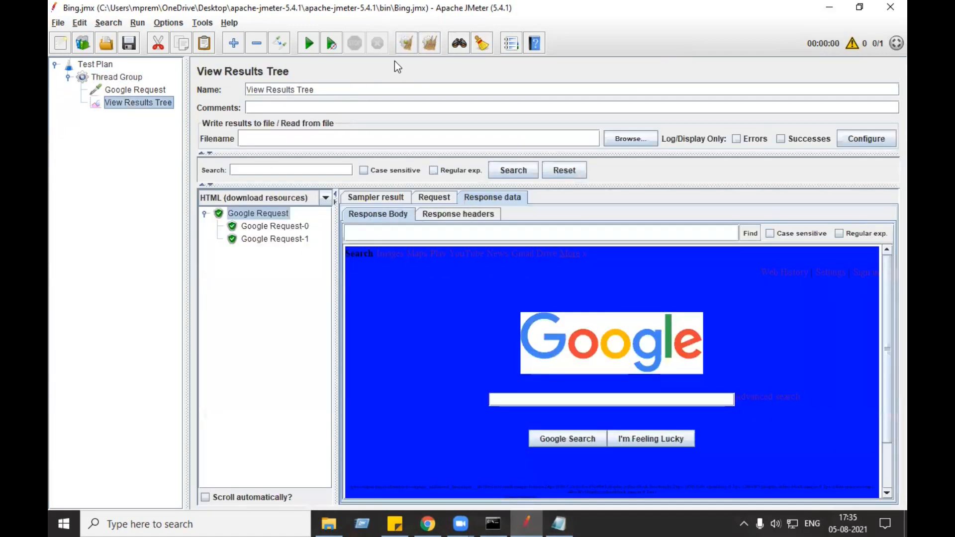
{"action": "left_click", "coordinate": [415, 50]}
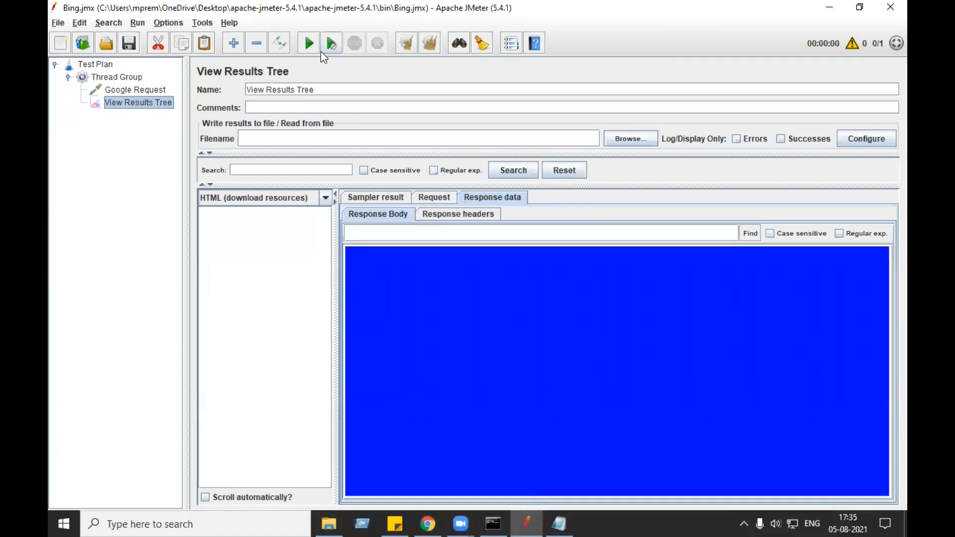
{"action": "left_click", "coordinate": [309, 46]}
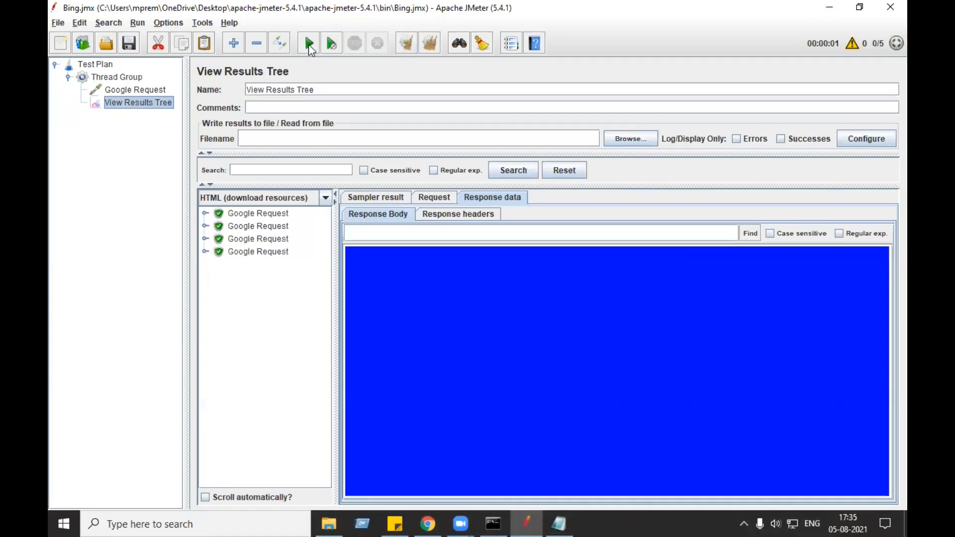
Step: Compare the load times in the sampler results of all the Google Request entries
{"action": "left_click", "coordinate": [233, 214]}
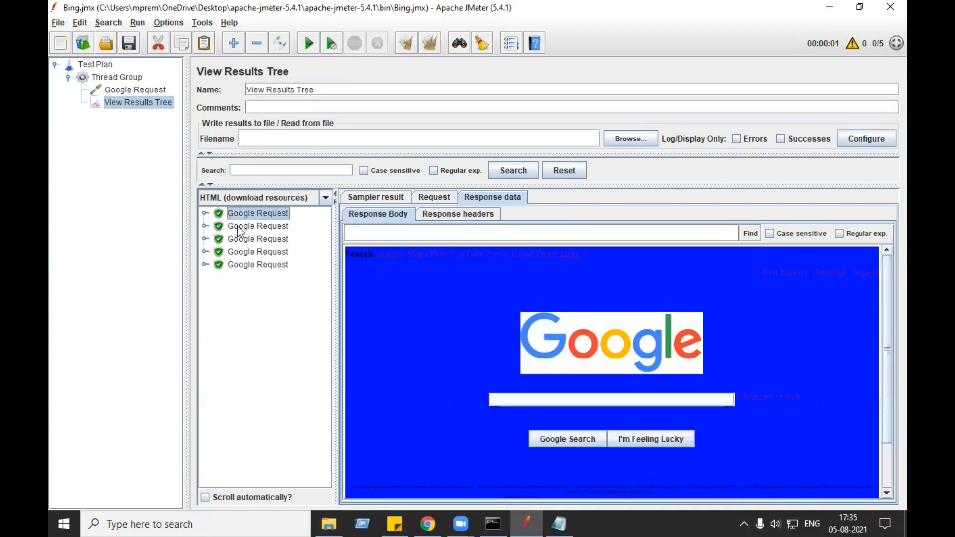
{"action": "left_click", "coordinate": [348, 199]}
{"action": "left_click", "coordinate": [252, 226]}
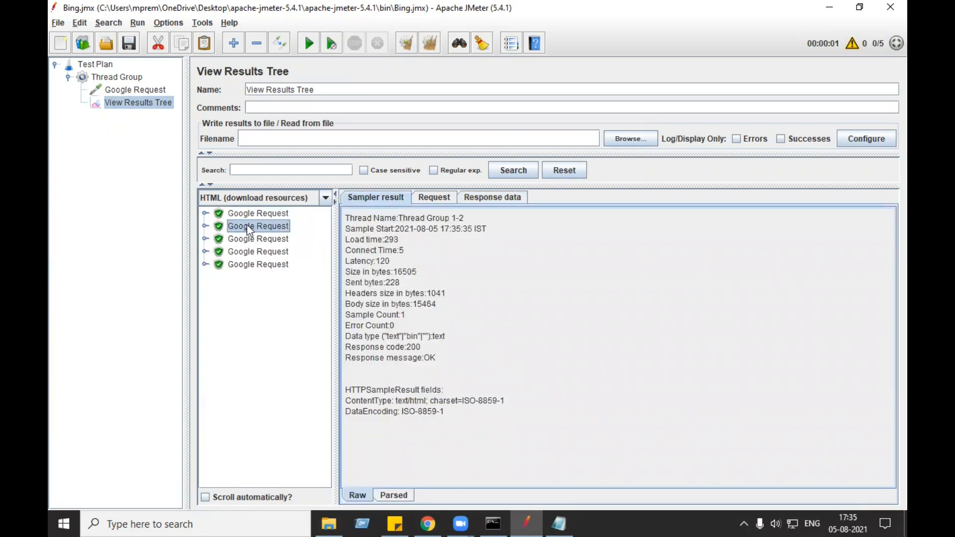
{"action": "left_click", "coordinate": [258, 213]}
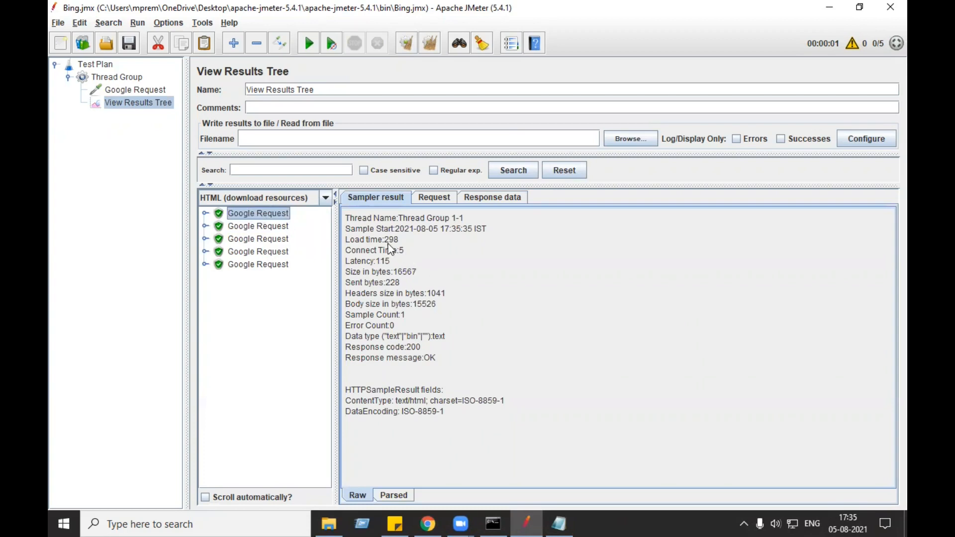
{"action": "left_click", "coordinate": [279, 226]}
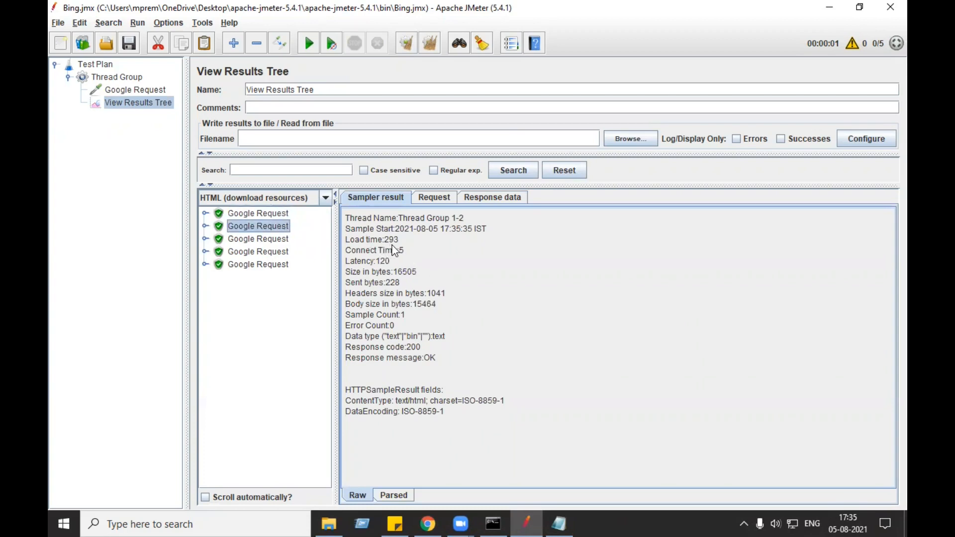
{"action": "left_click", "coordinate": [268, 239]}
{"action": "left_click", "coordinate": [285, 251]}
{"action": "left_click", "coordinate": [271, 265]}
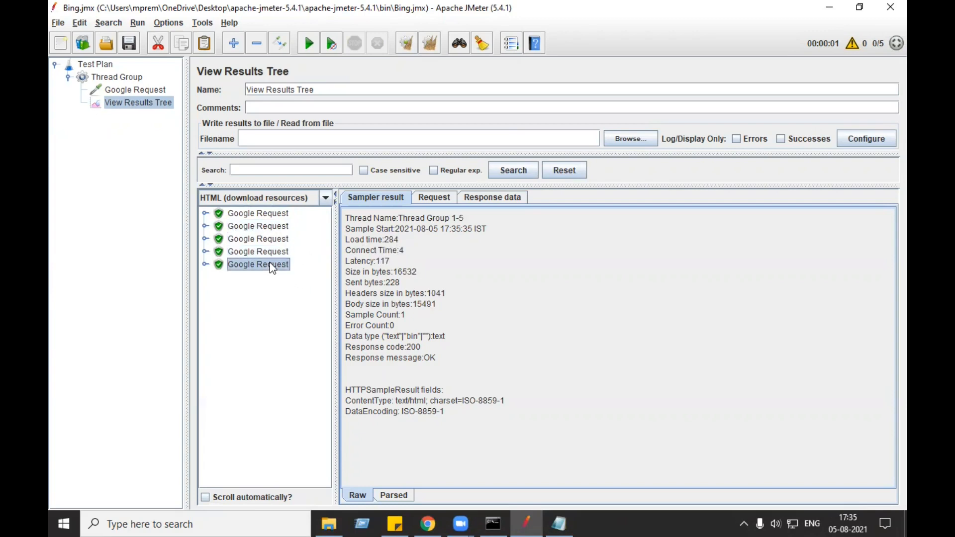